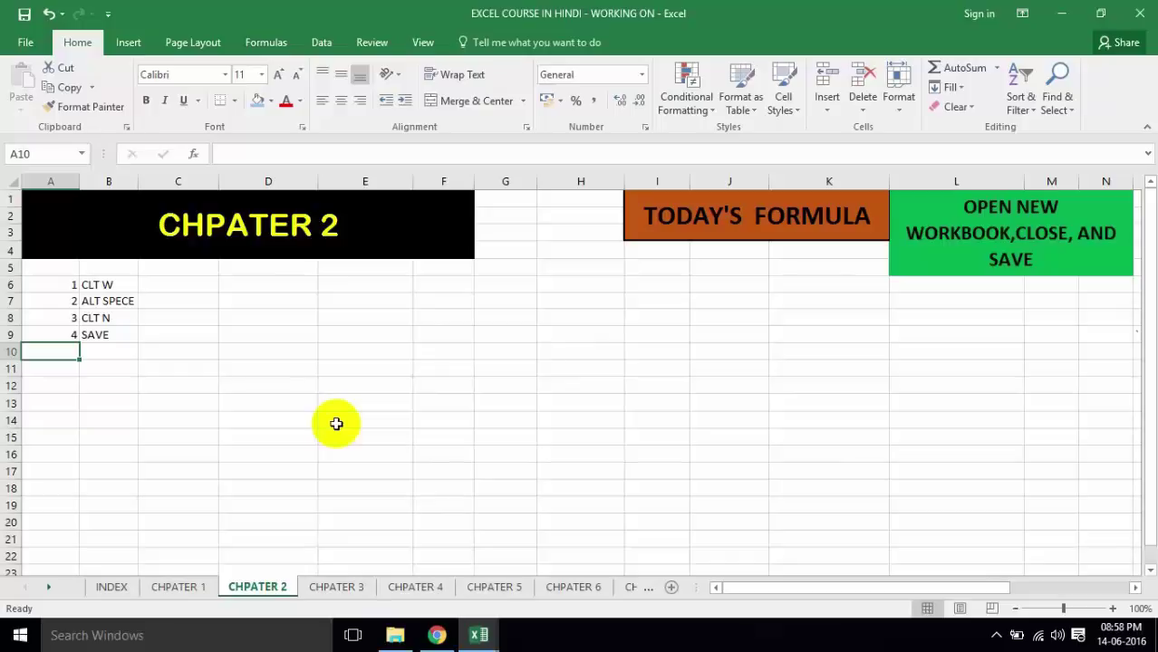
- Go through the shortcut list cells D12 and D10, ending on the CLT W entry in B6
click(301, 395)
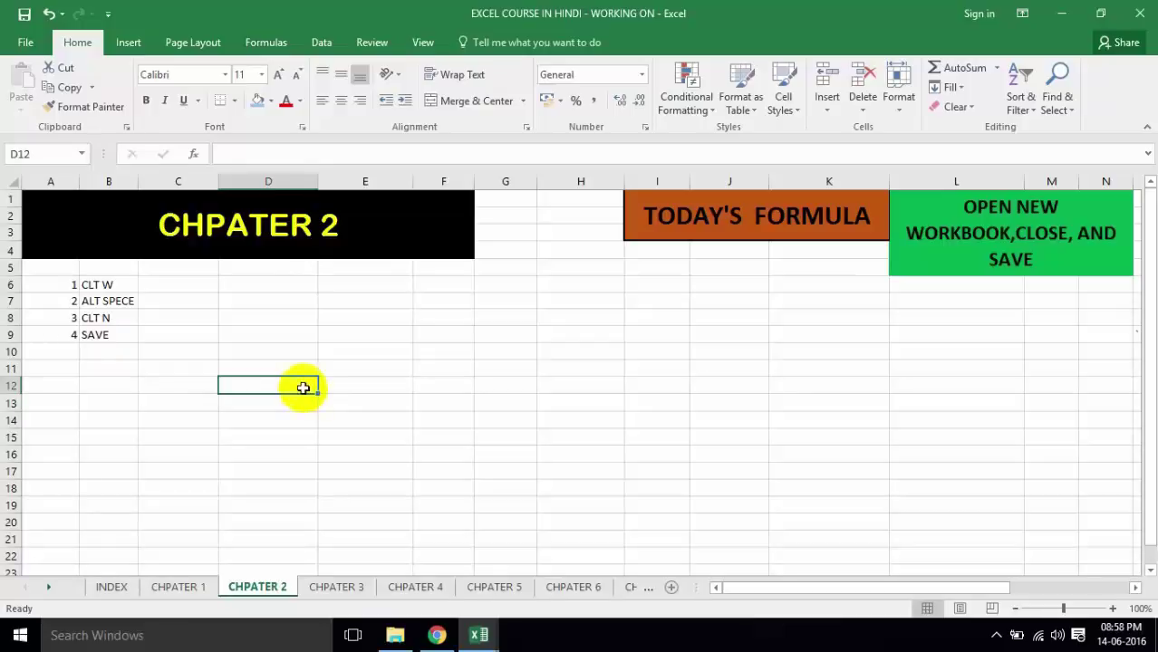
click(250, 346)
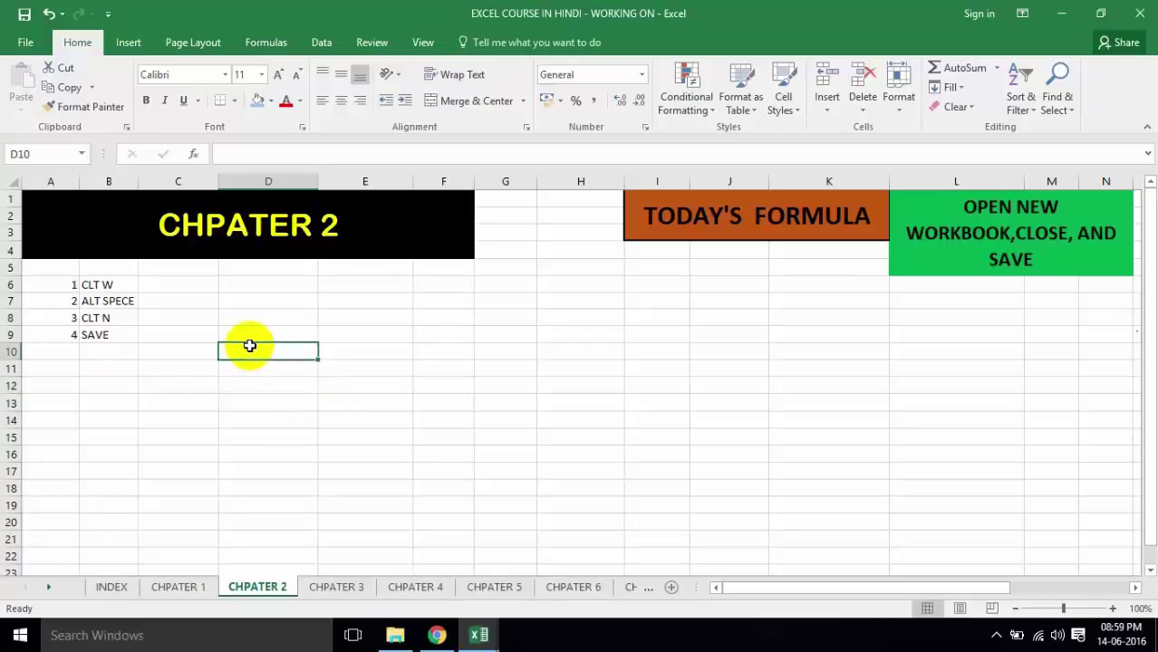
click(112, 284)
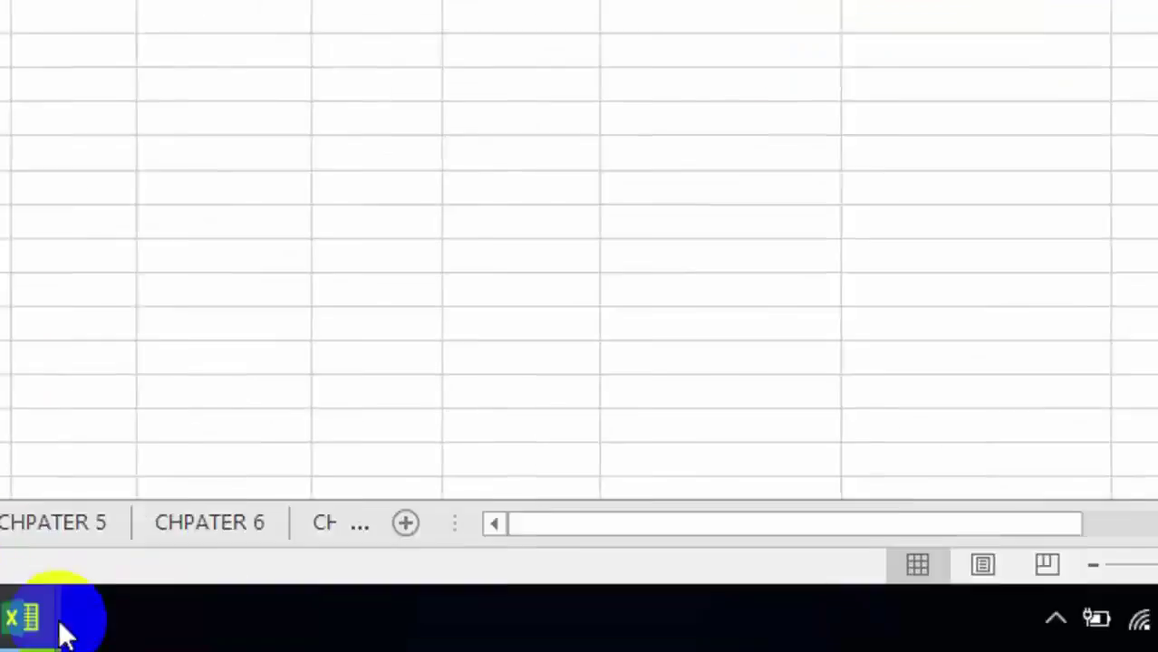
- Close the Welcome to Excel Chapters workbook and return to the ALT SPECE entry in B7
mouse_move(63, 629)
click(201, 489)
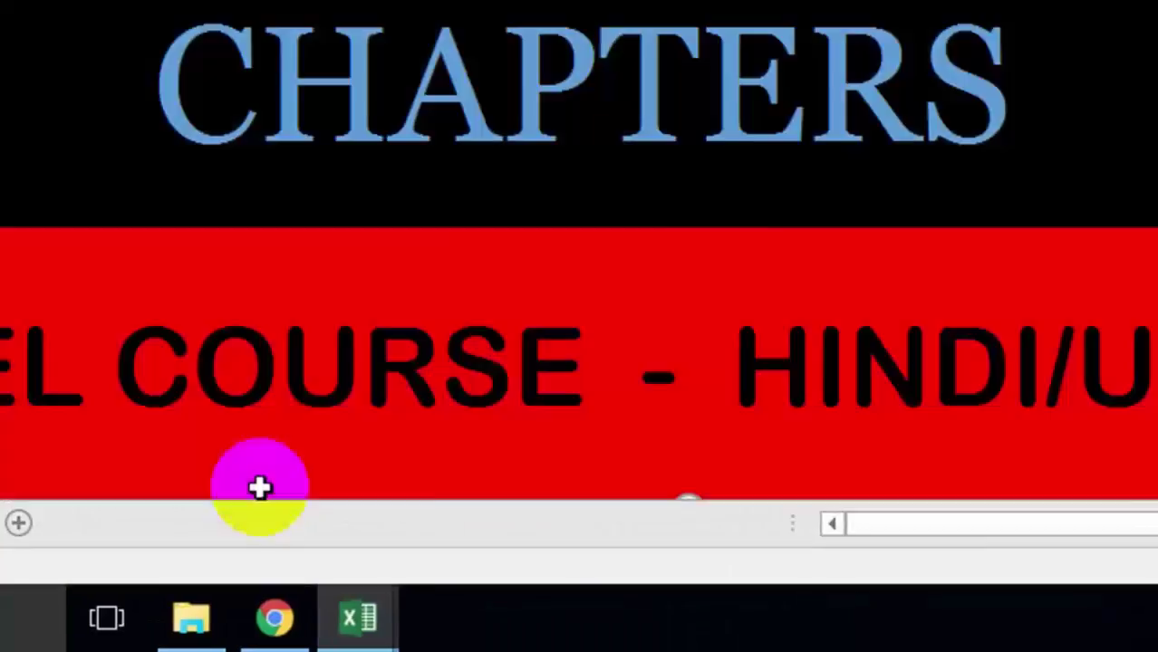
click(1120, 28)
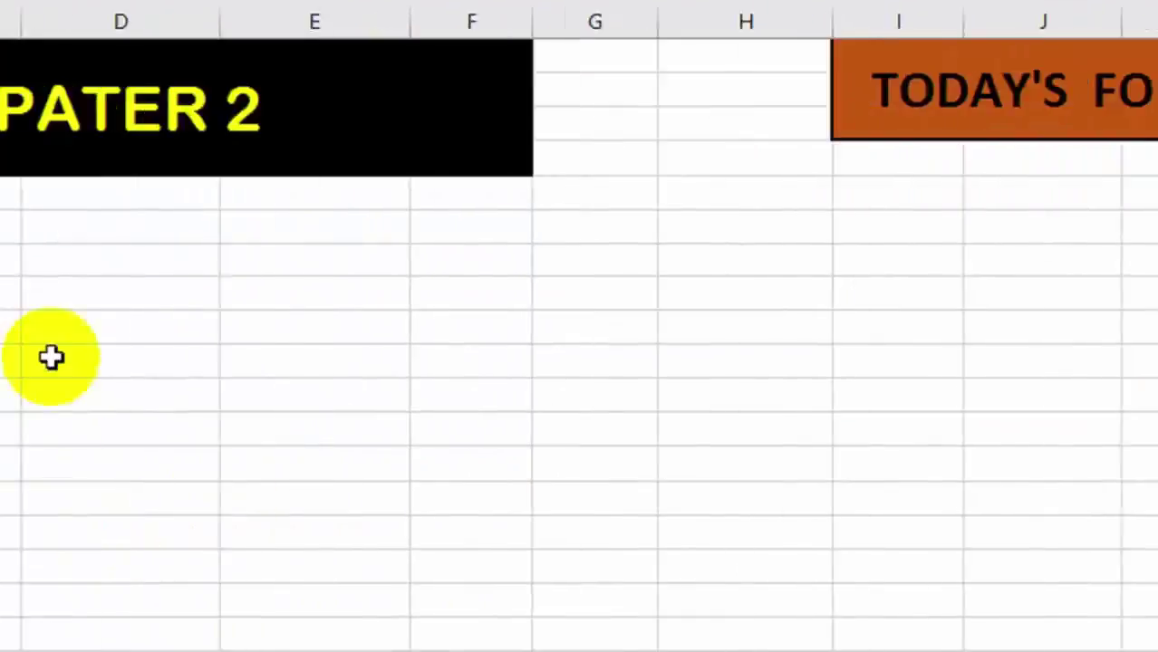
click(241, 266)
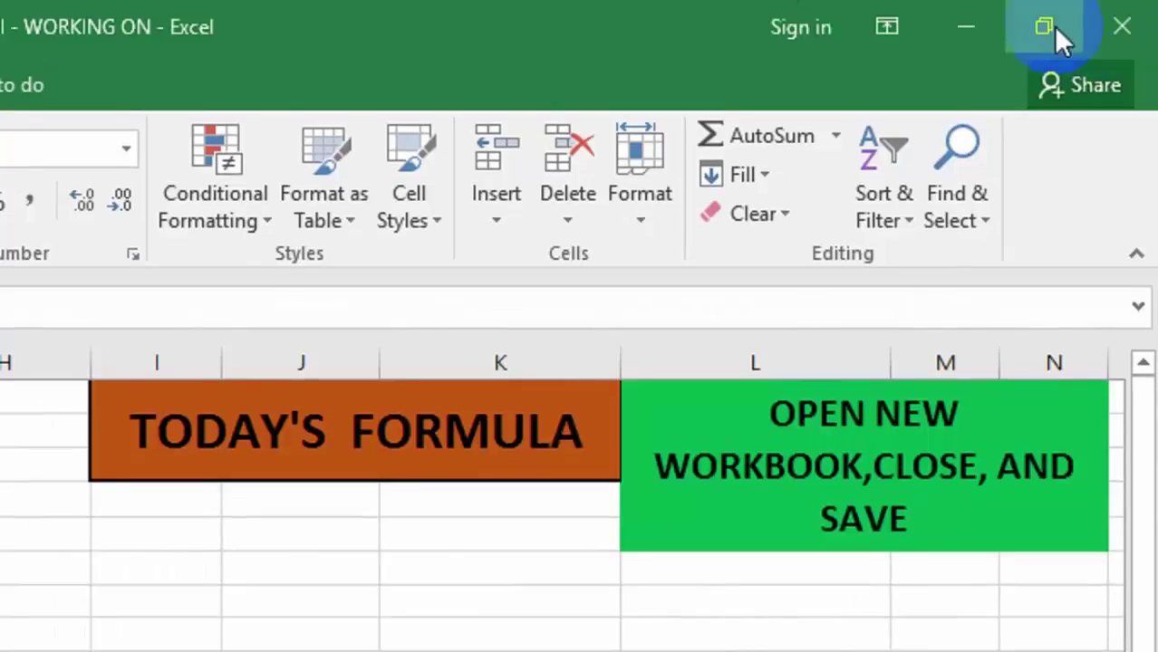
click(993, 38)
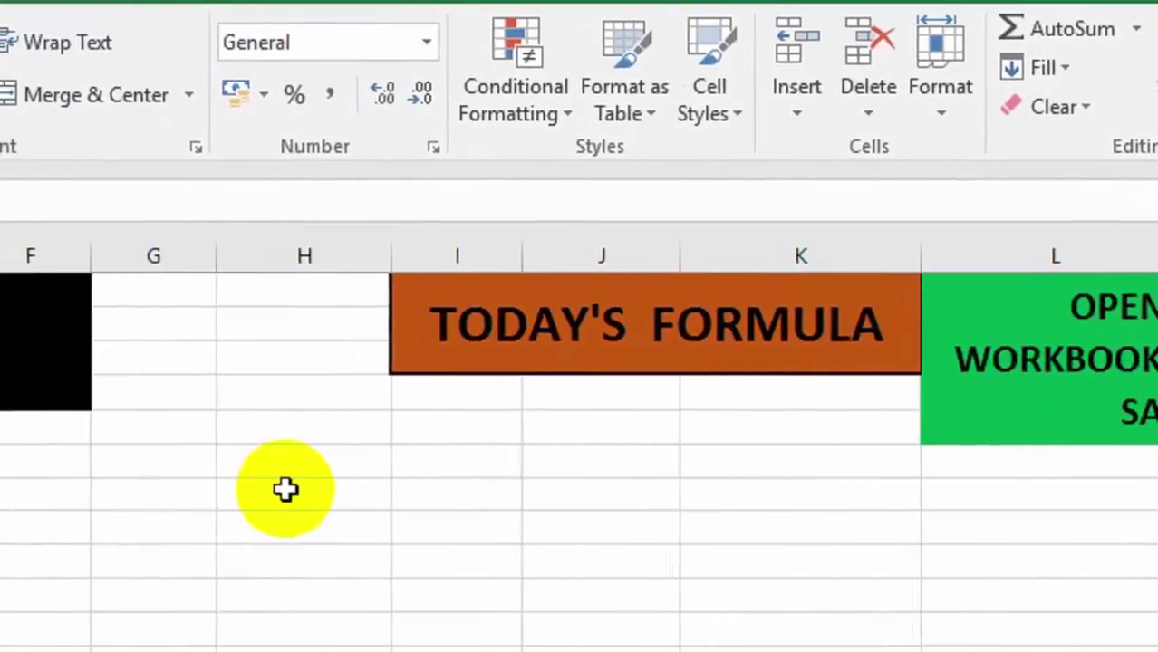
key(alt+space)
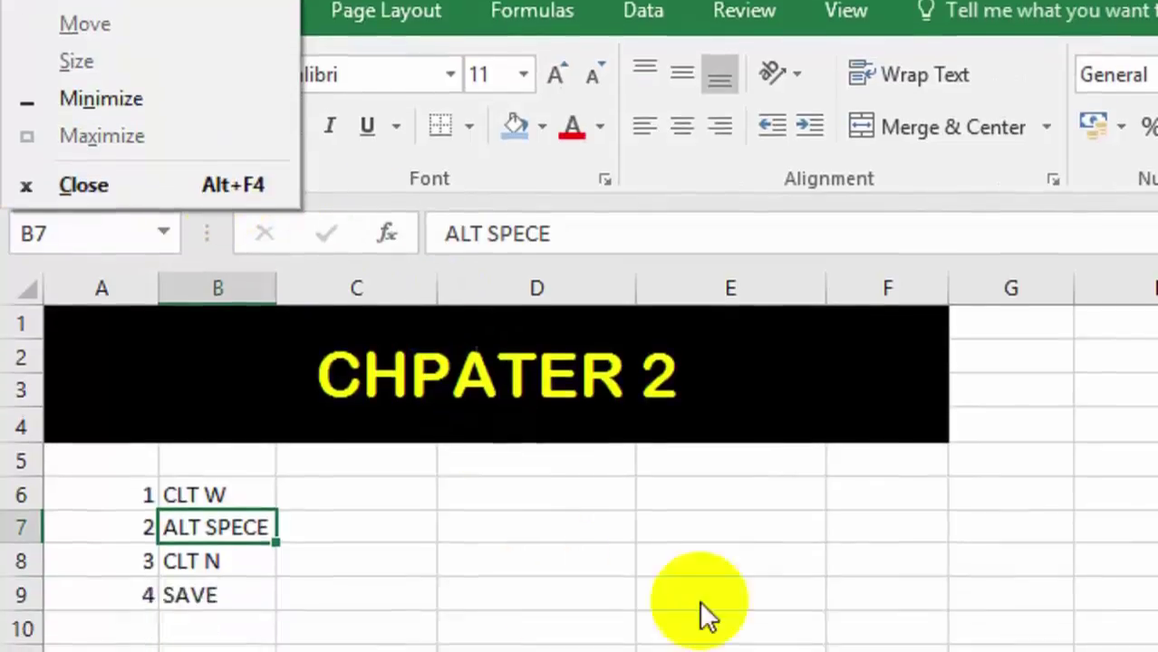
click(629, 500)
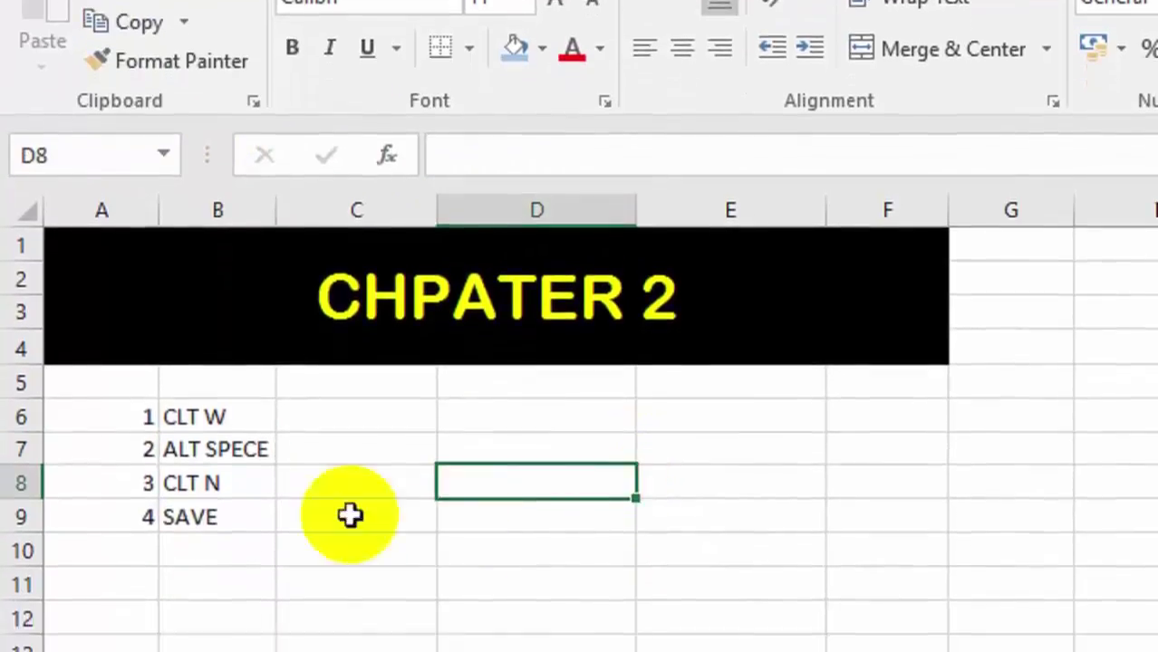
click(222, 477)
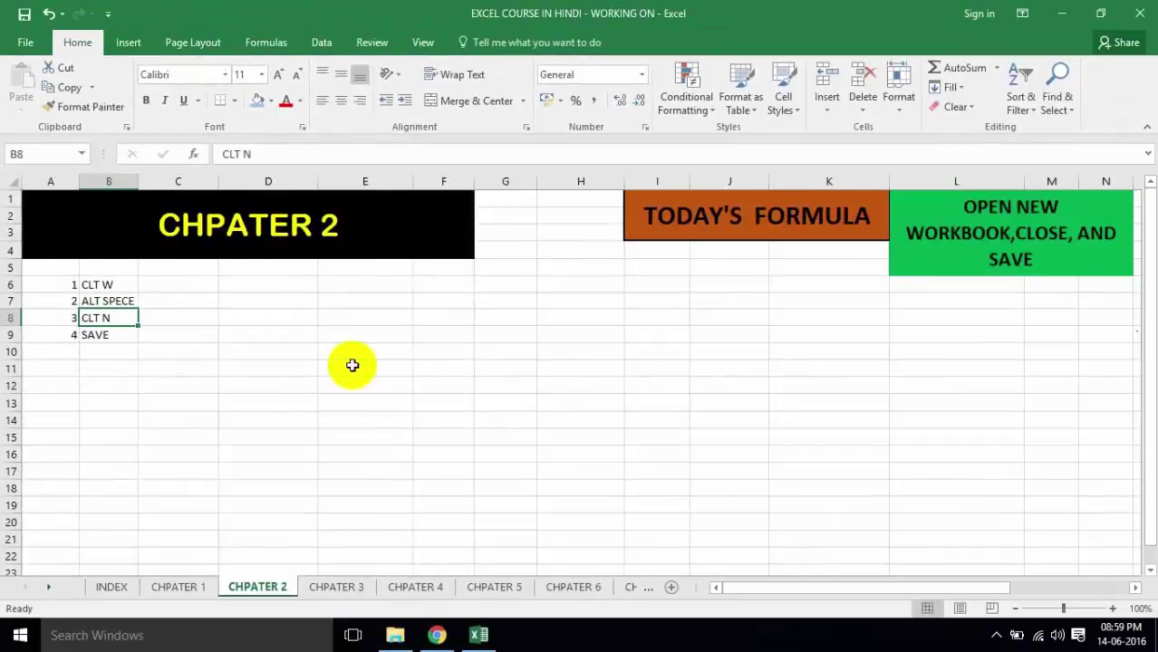
- Create blank workbook Book1 with Ctrl+N, then switch back to the course workbook
key(ctrl+n)
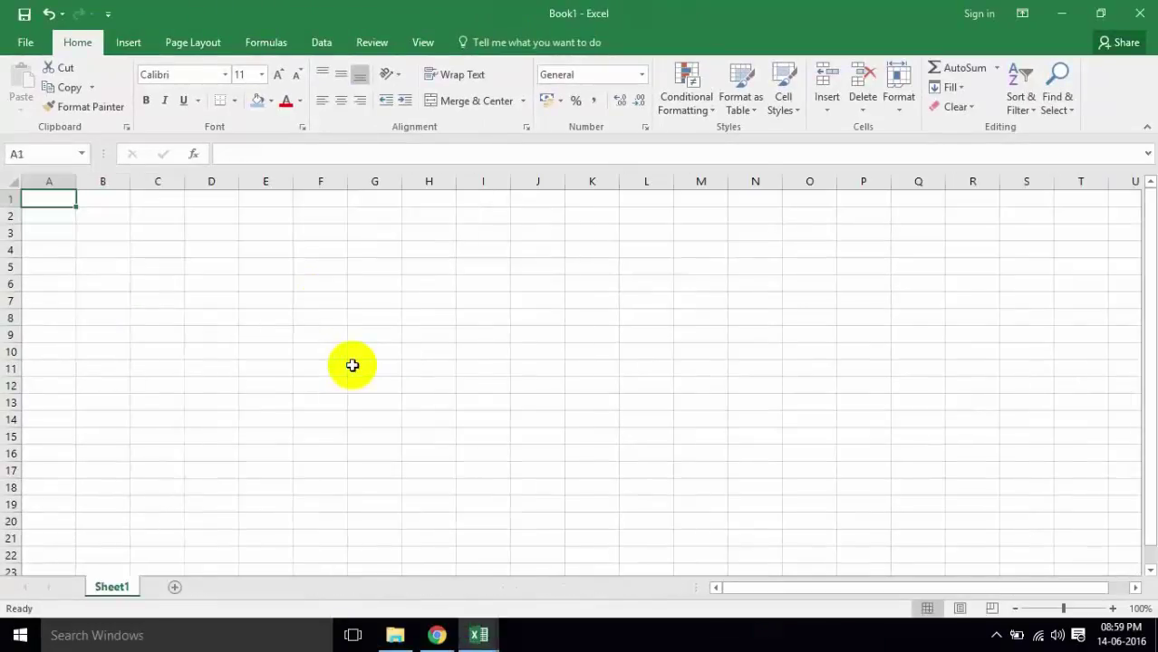
click(480, 303)
mouse_move(478, 634)
click(400, 573)
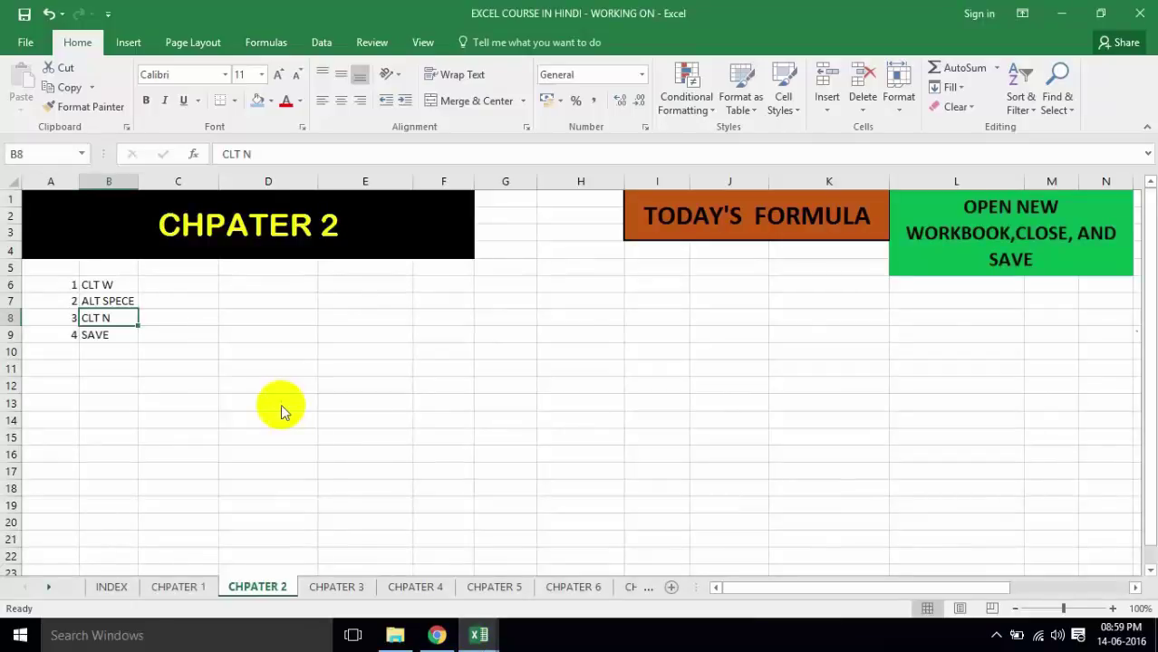
key(alt+Tab)
key(alt+Tab)
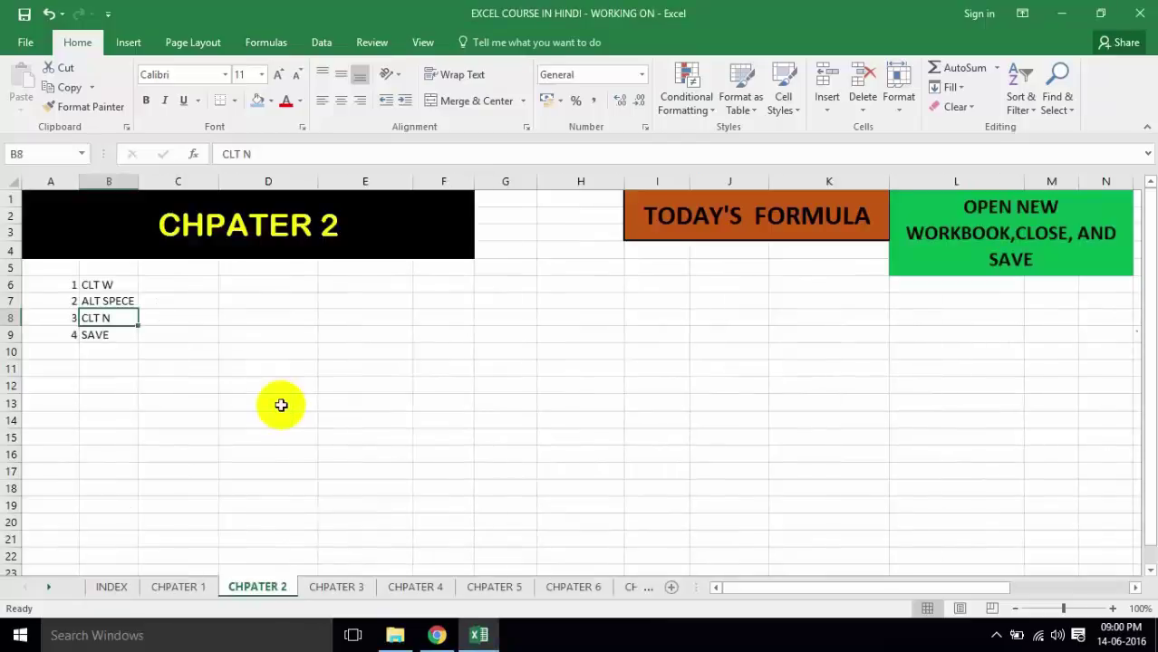
- Enter 'll' in cell D11, then close the course workbook window to get the save prompt
click(213, 368)
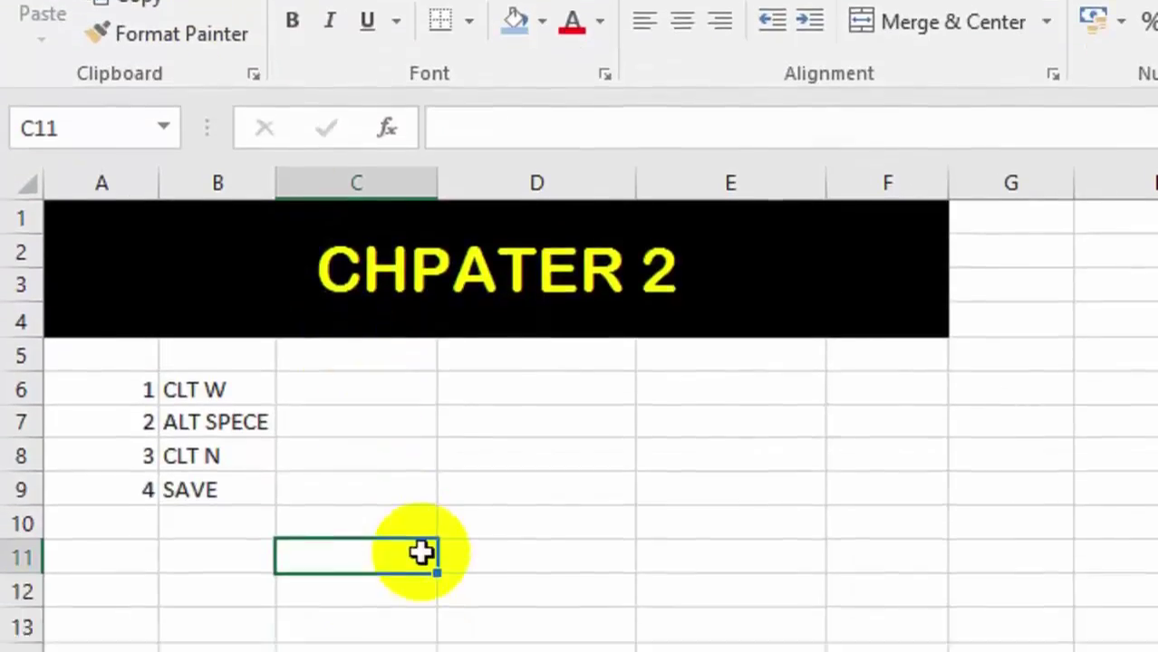
click(507, 490)
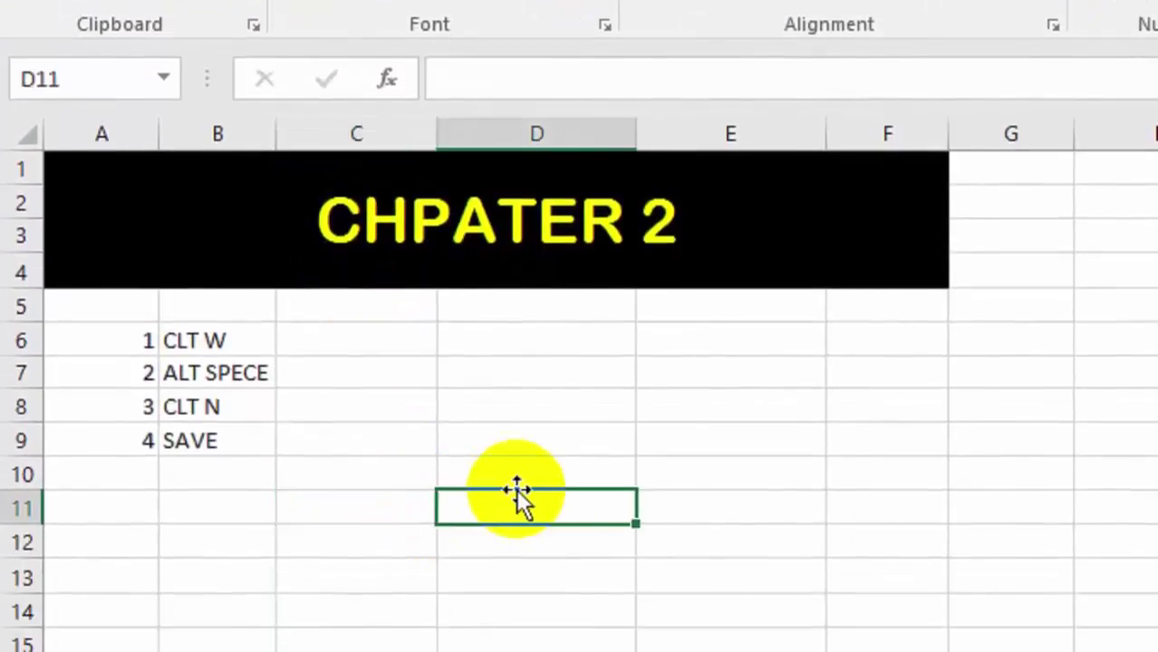
text(ll)
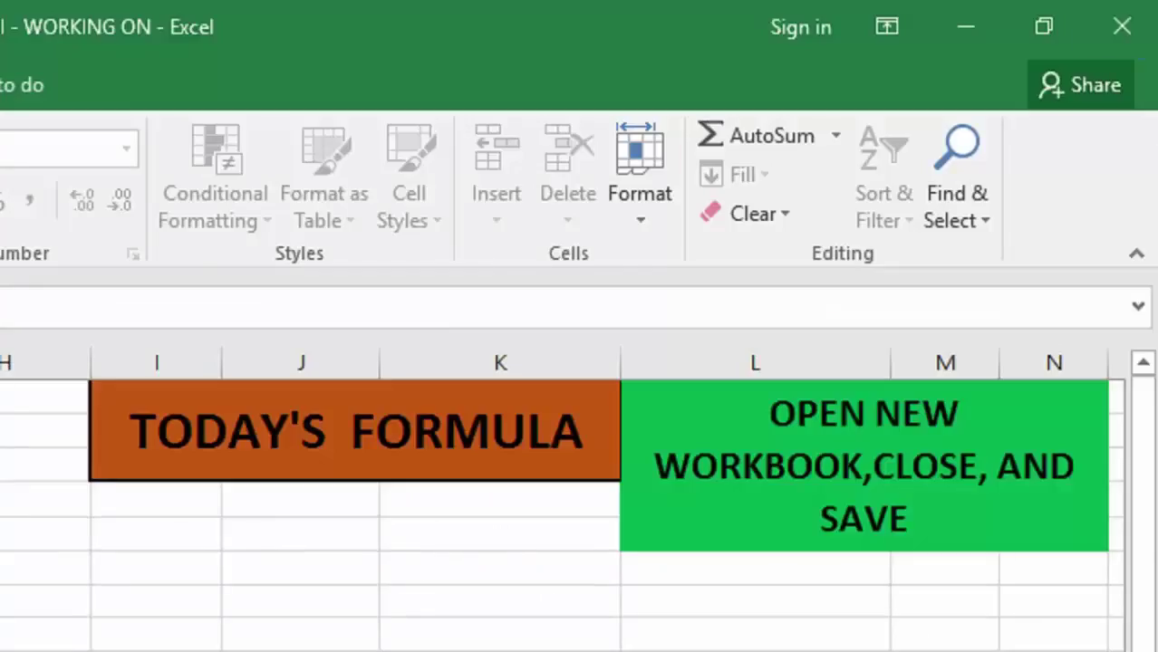
click(1121, 20)
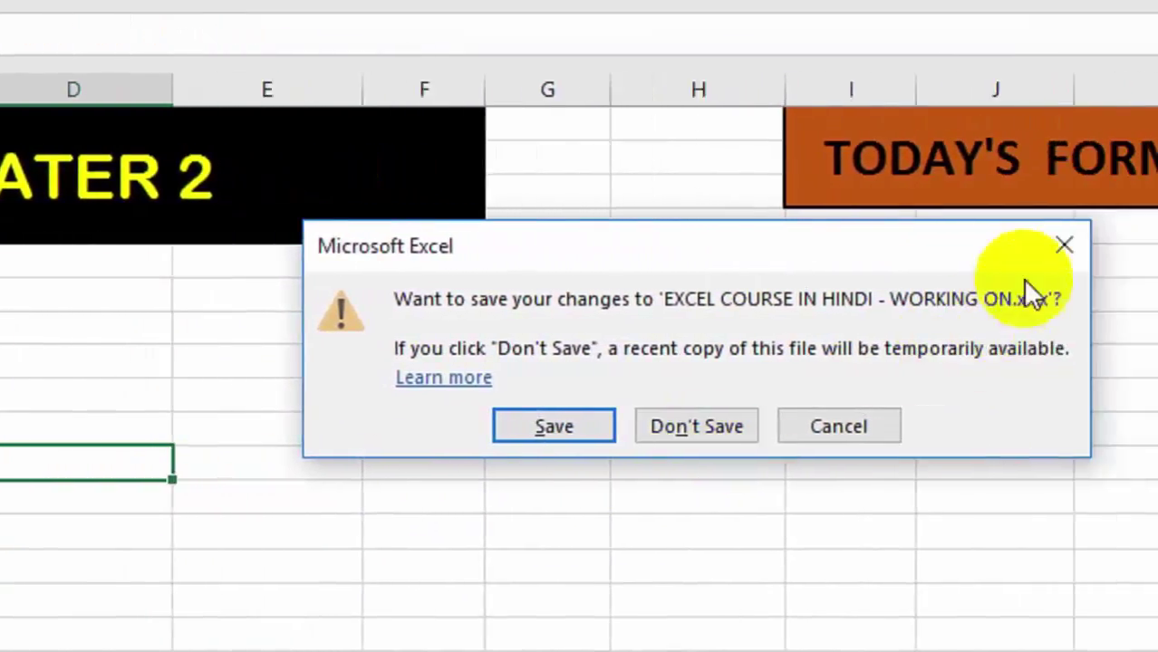
- Dismiss the save-changes prompt and save the course workbook from the Quick Access Toolbar
click(1063, 245)
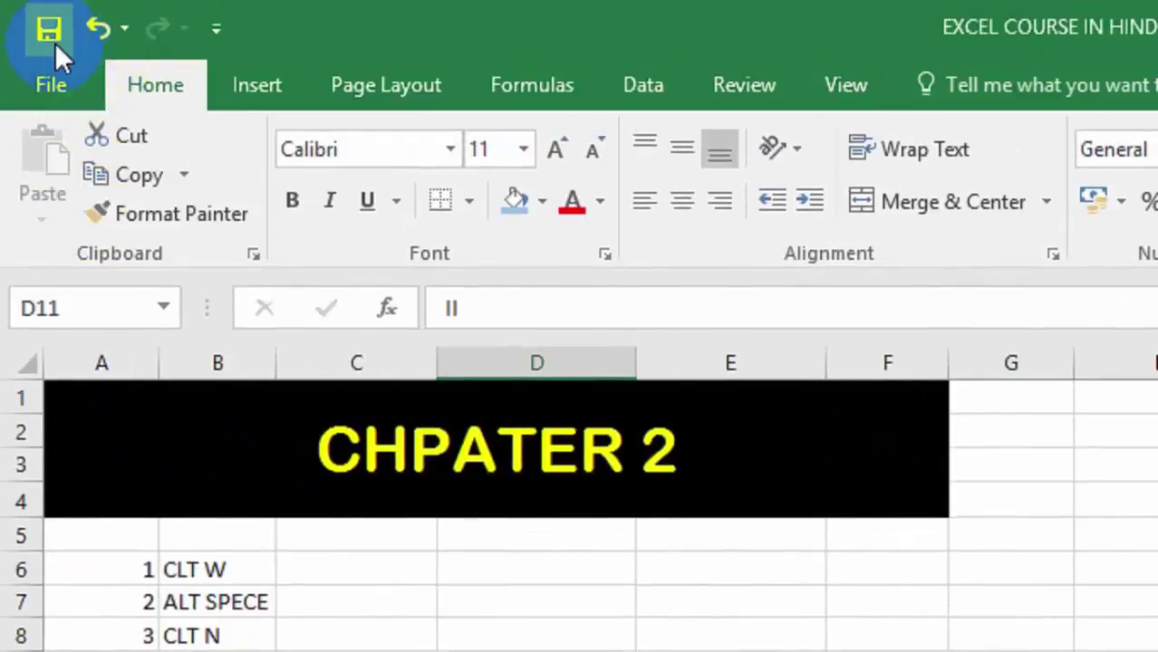
click(50, 40)
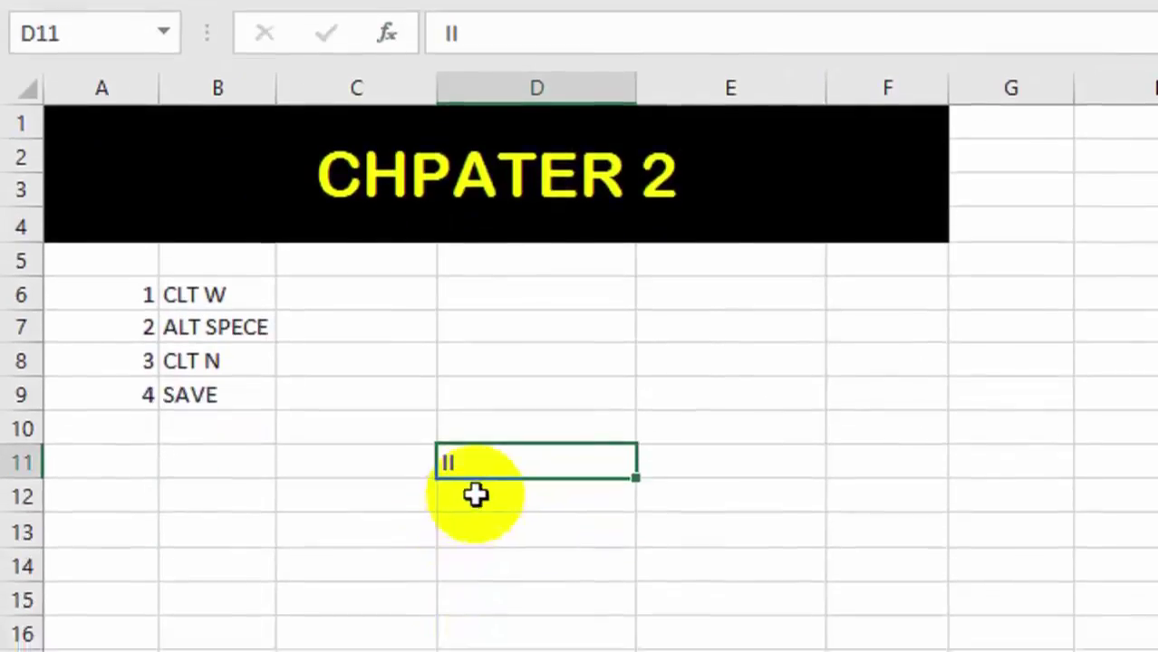
click(814, 487)
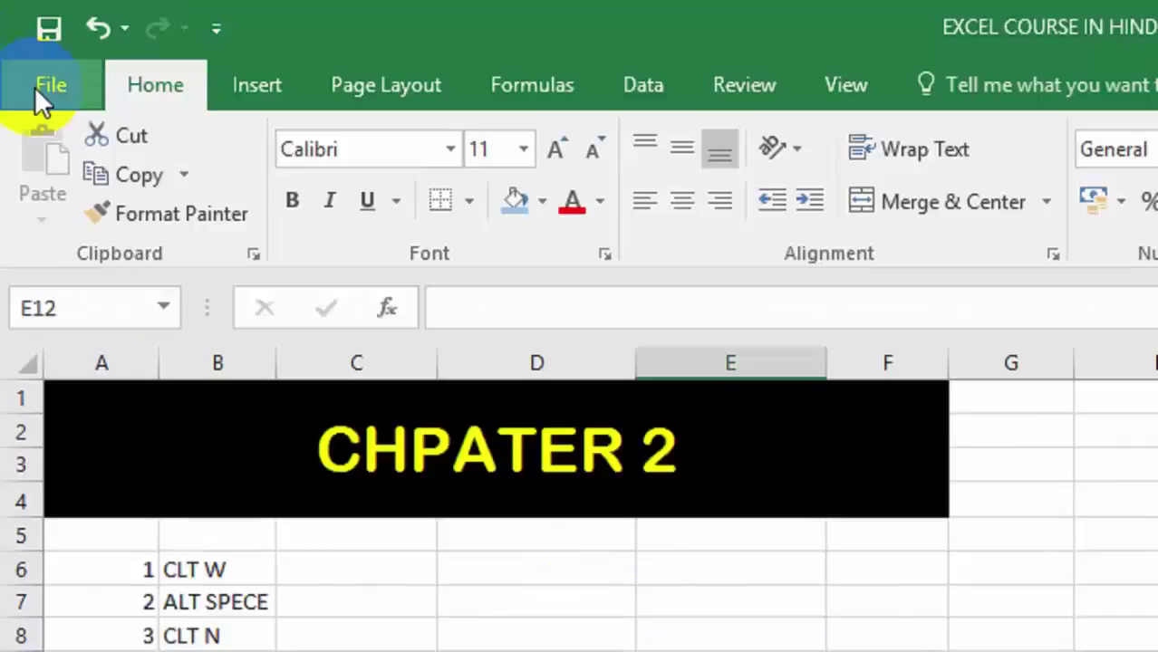
- After checking the File backstage, delete the 'll' entry from cell D11
click(34, 90)
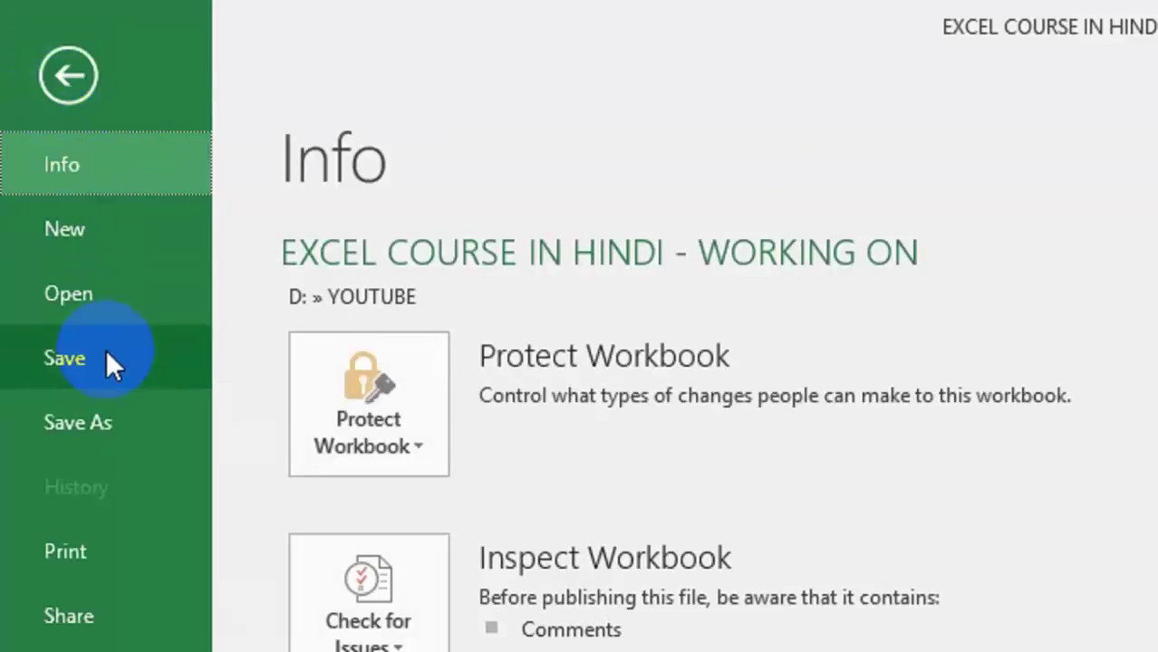
click(72, 36)
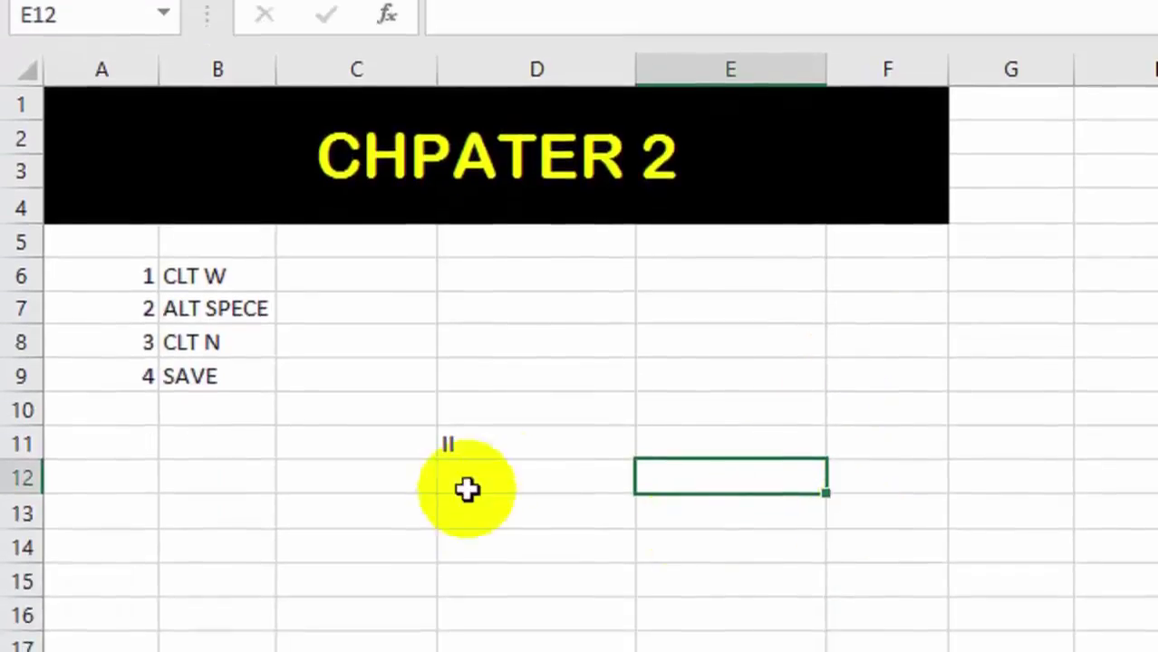
click(496, 453)
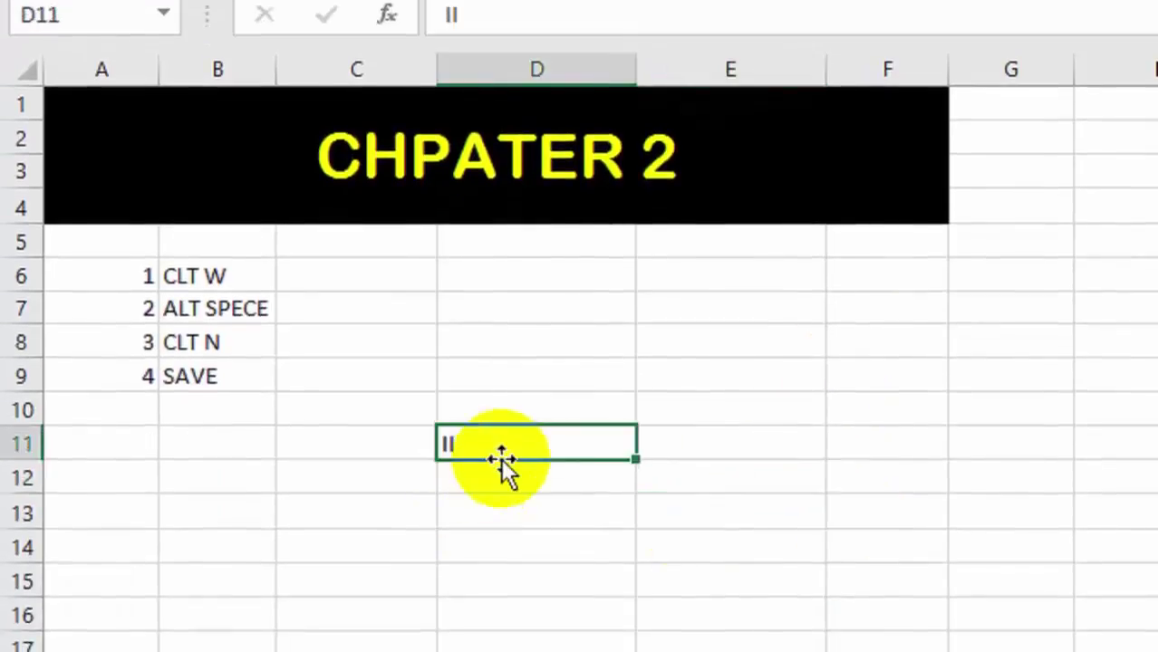
key(Delete)
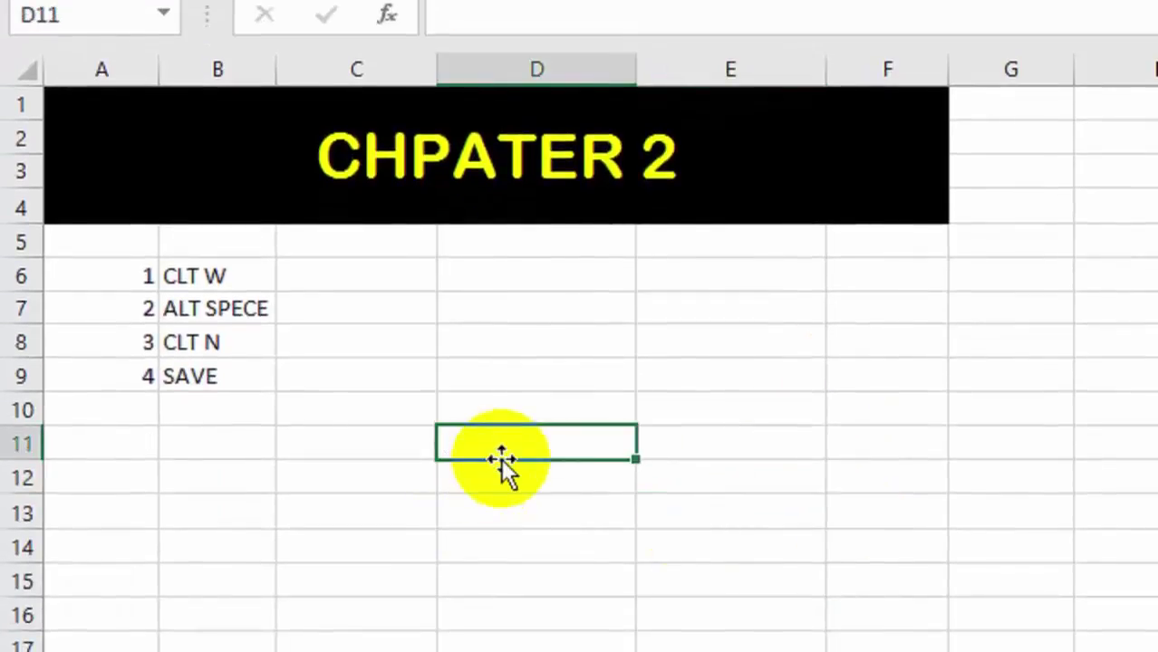